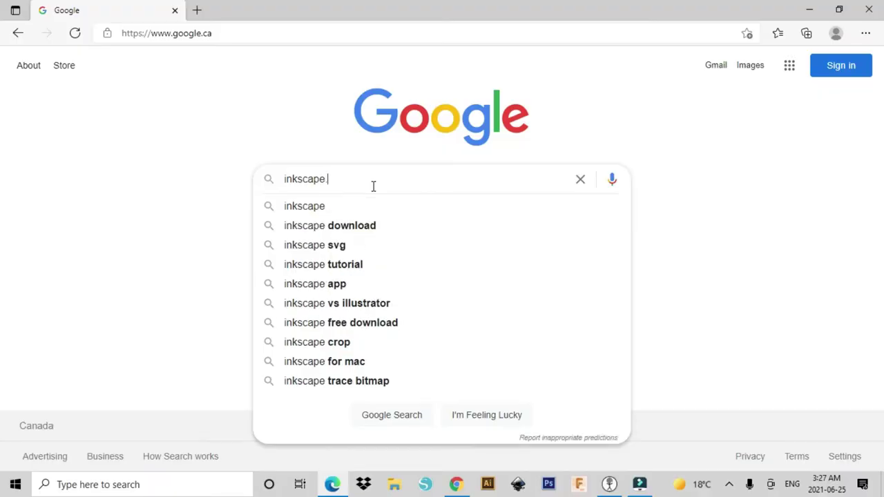
# Search Google for inkscape.ORG and open the official 'Inkscape: Draw Freely' homepage.
pyautogui.write('ORG')
pyautogui.press('Return')
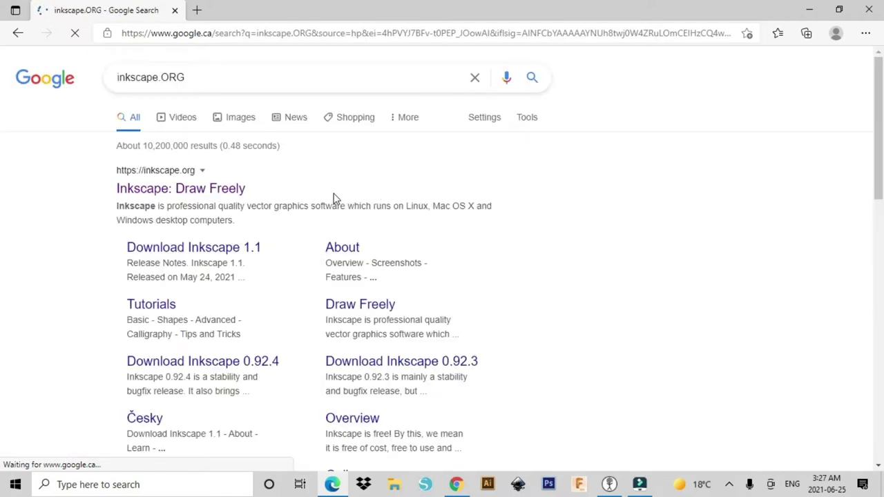
pyautogui.click(235, 194)
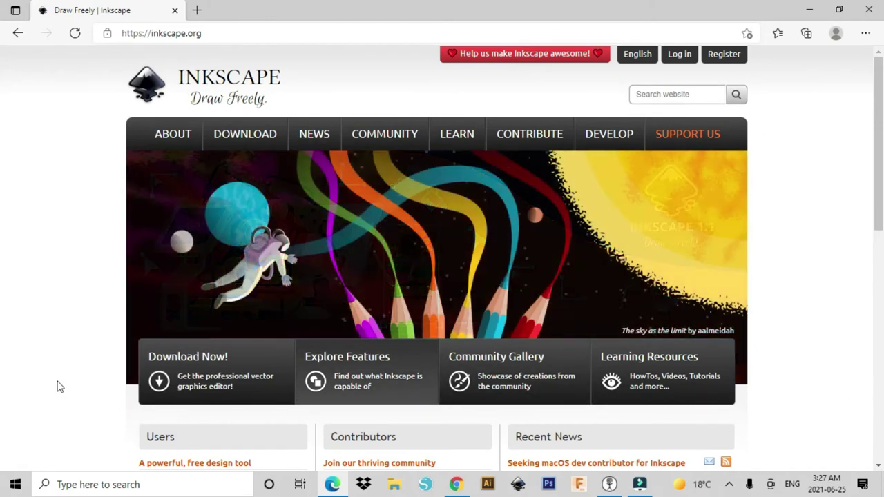
# Download the Inkscape 1.1 Windows 64-bit exe installer (inkscape-1.1-x64.exe).
pyautogui.click(185, 377)
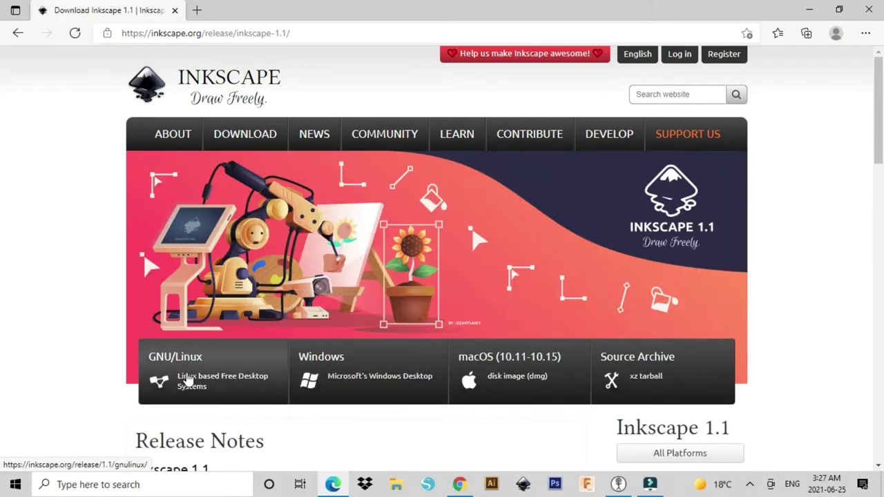
pyautogui.click(338, 379)
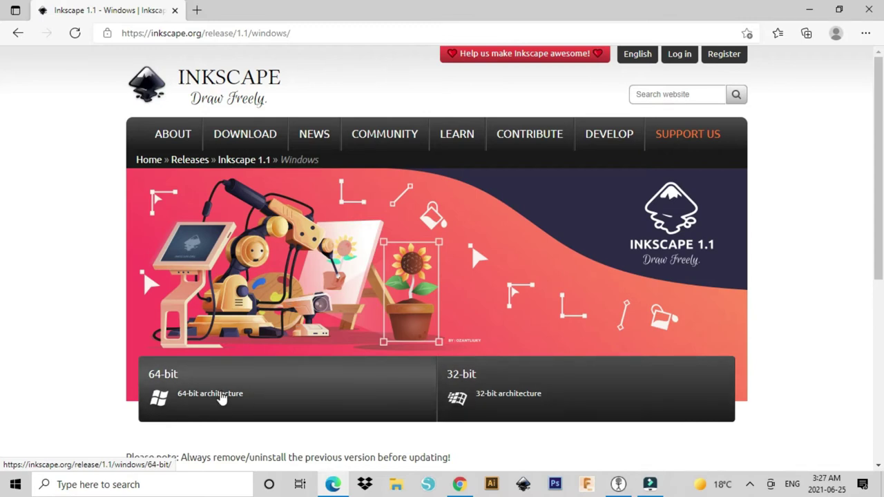
pyautogui.click(221, 399)
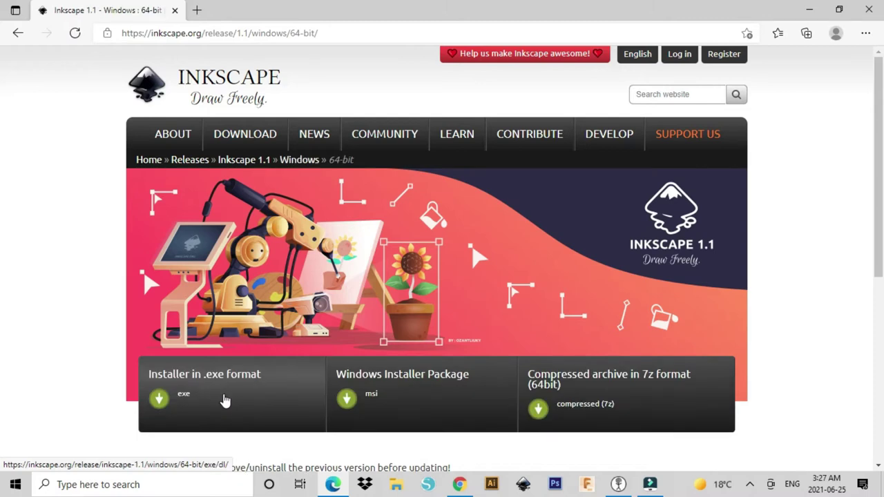
pyautogui.click(184, 387)
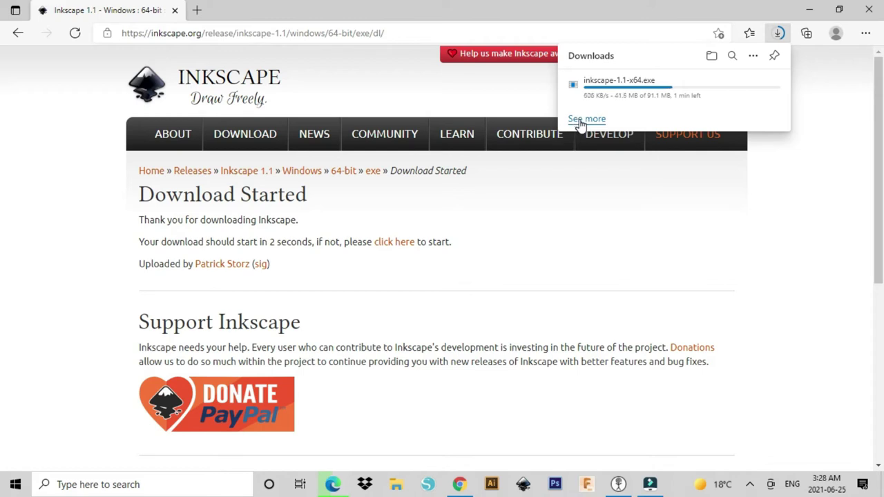
# Get to google.ca in a new tab, closing the Bing tab and dismissing the Google prompt.
pyautogui.click(197, 10)
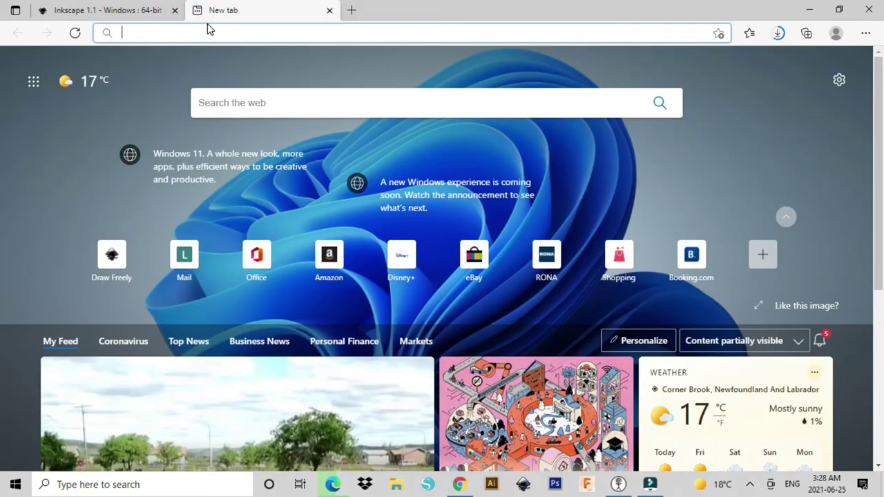
pyautogui.write('GOOgle')
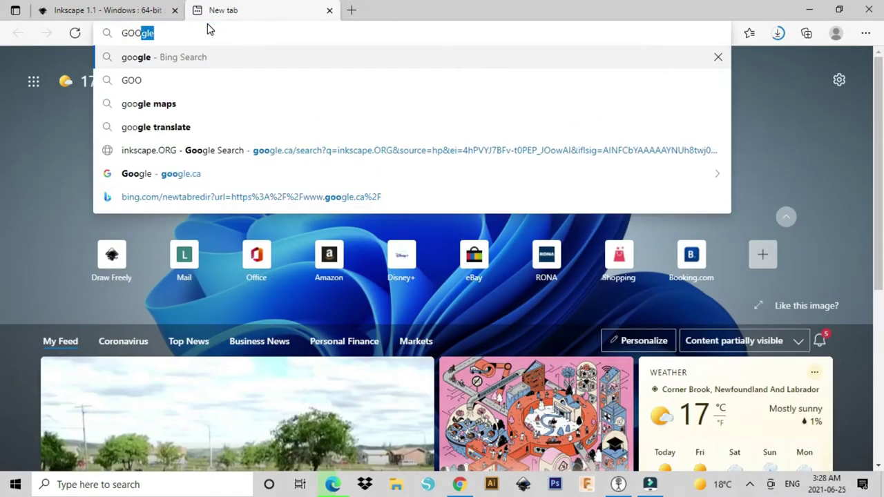
pyautogui.press('Return')
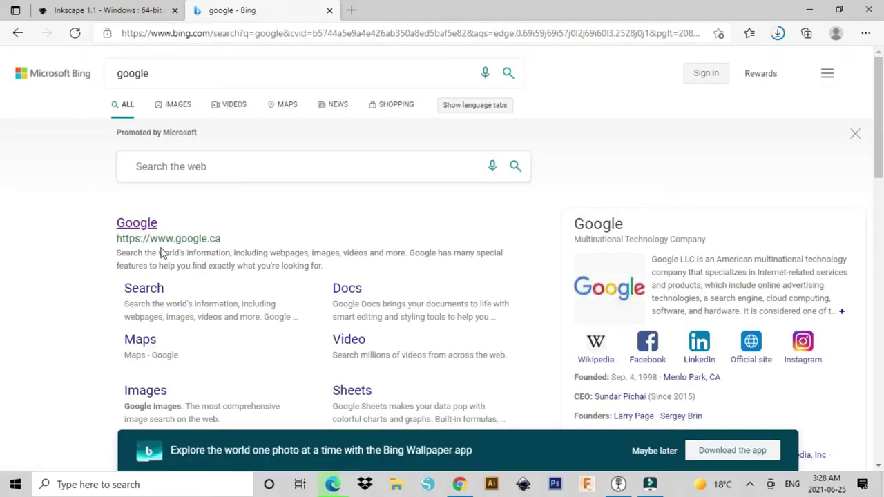
pyautogui.click(147, 232)
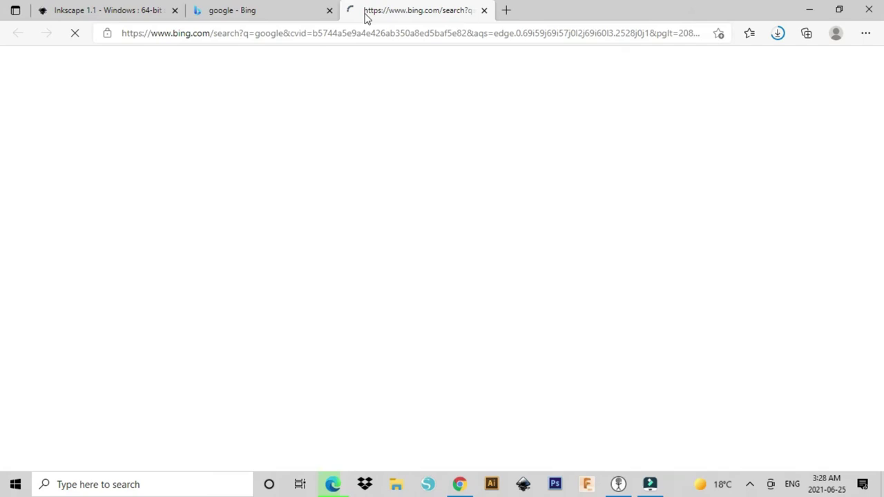
pyautogui.click(330, 11)
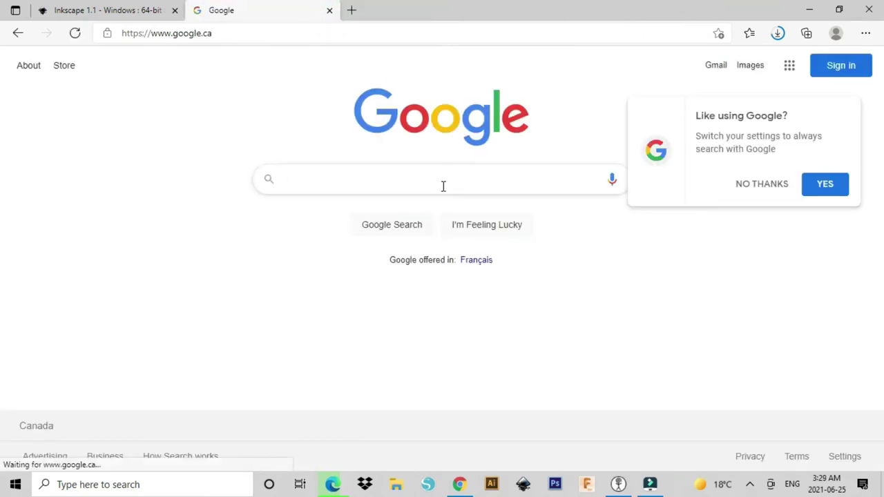
pyautogui.click(753, 178)
# Search Google for PAWS VECTOR.
pyautogui.click(511, 181)
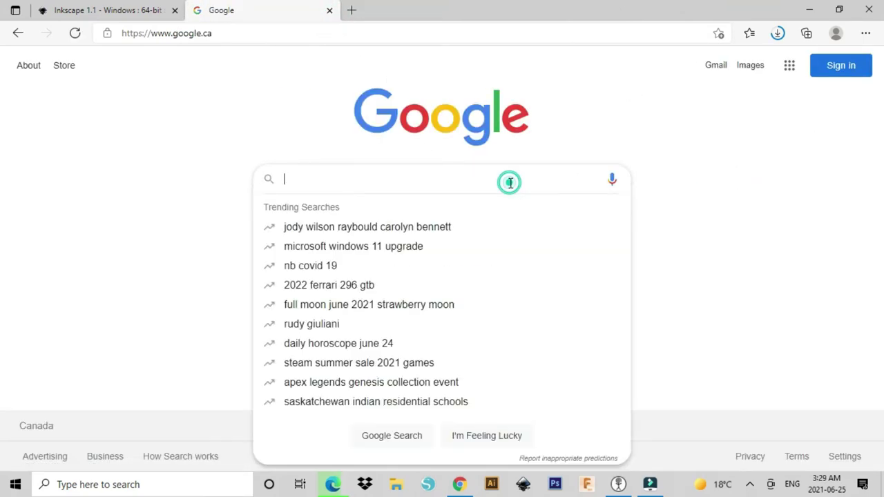
pyautogui.write('P')
pyautogui.write('AWSM')
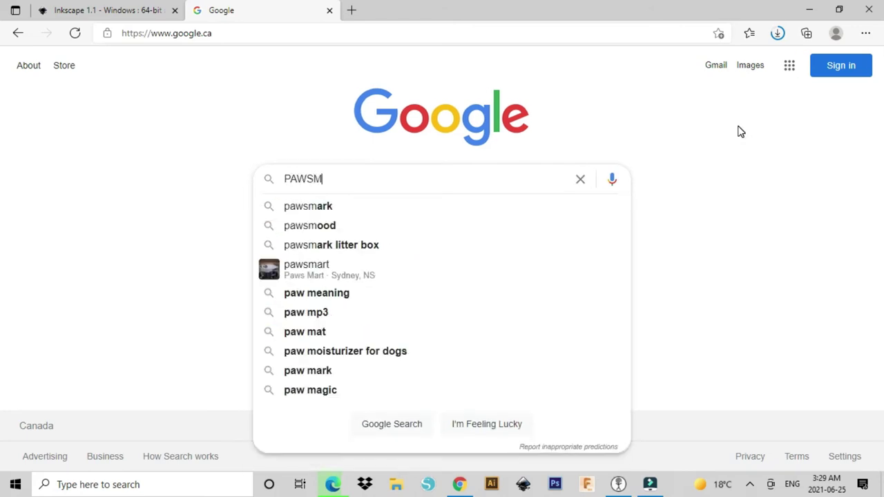
pyautogui.write('VECTO')
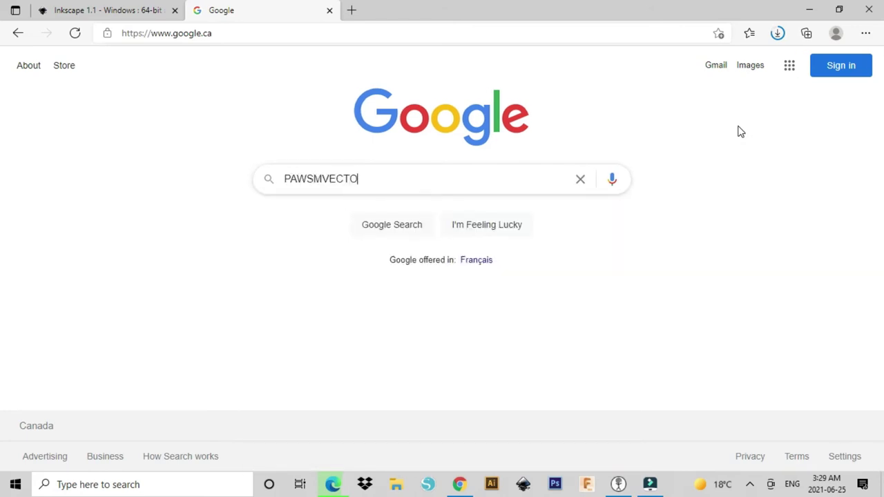
pyautogui.write('R')
pyautogui.press('BackSpace')
pyautogui.press('BackSpace')
pyautogui.press('BackSpace')
pyautogui.press('BackSpace')
pyautogui.press('BackSpace')
pyautogui.press('BackSpace')
pyautogui.press('BackSpace')
pyautogui.write('VECTOR')
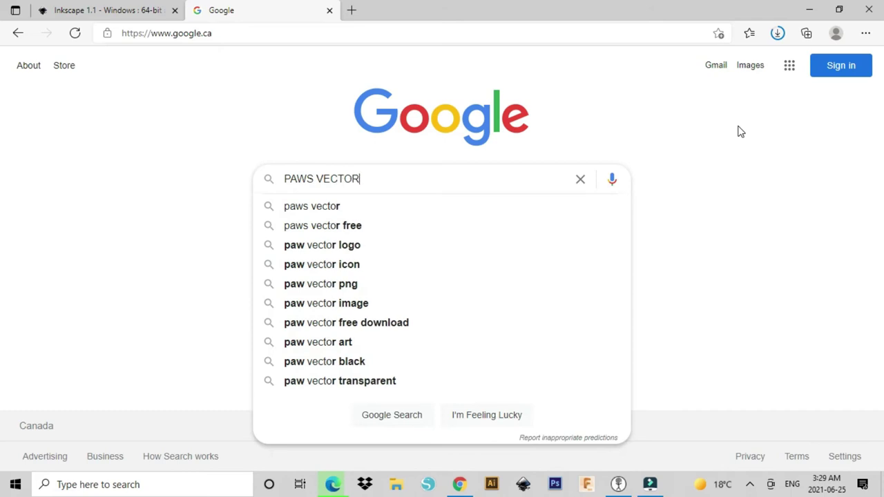
pyautogui.press('Return')
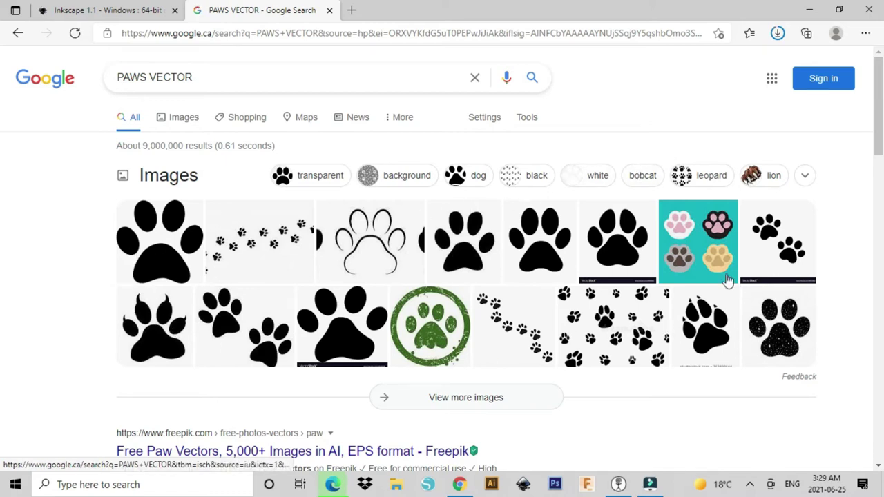
# Save the large black paw image as paw_print_143905 in Desktop\PAWS, then launch Inkscape.
pyautogui.click(185, 252)
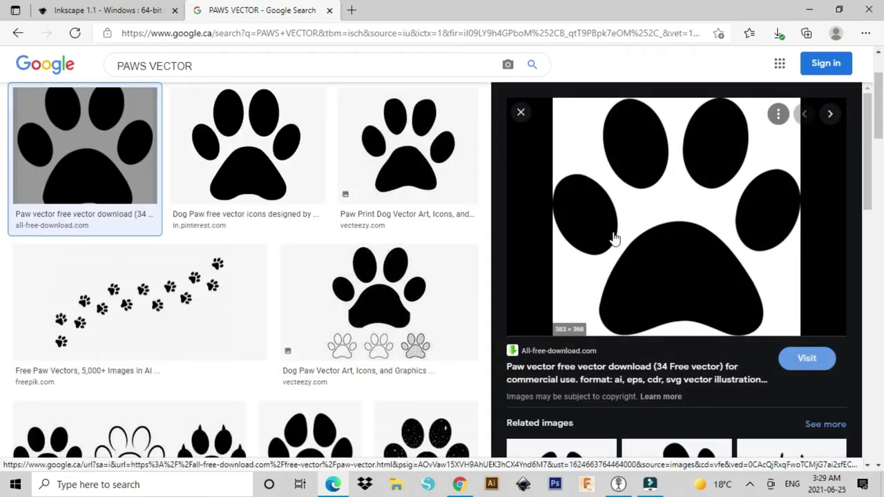
pyautogui.rightClick(633, 212)
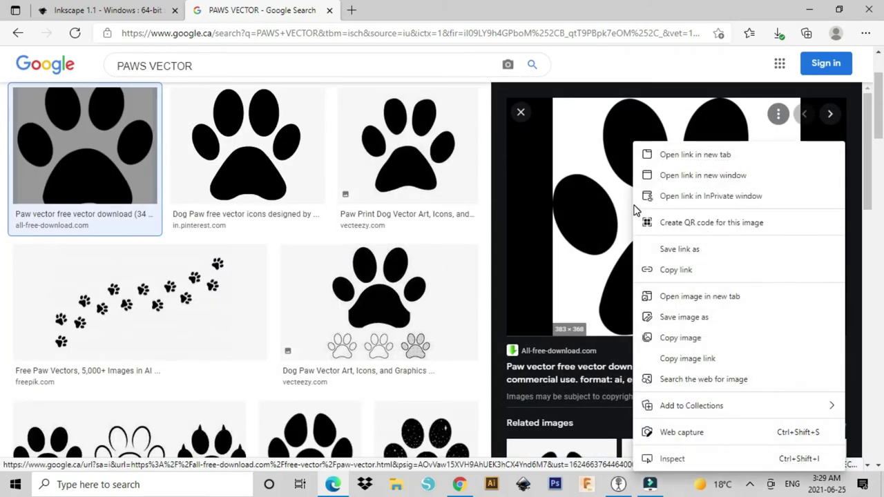
pyautogui.click(660, 320)
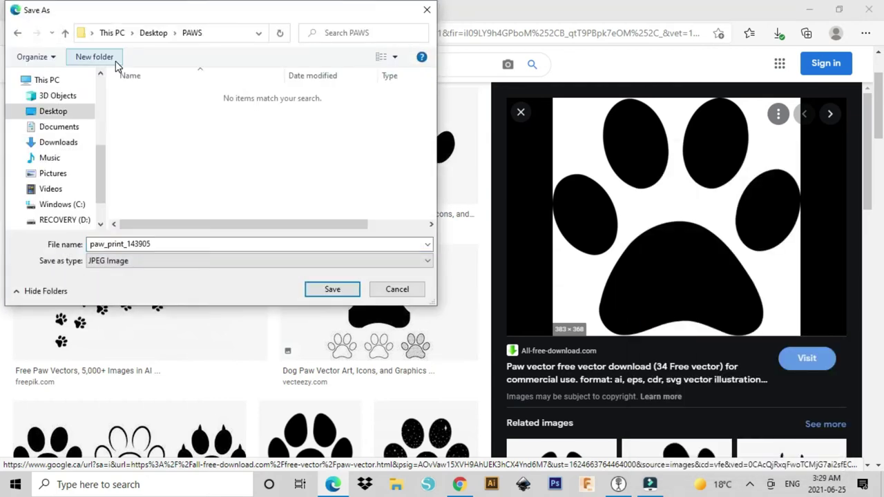
pyautogui.click(310, 290)
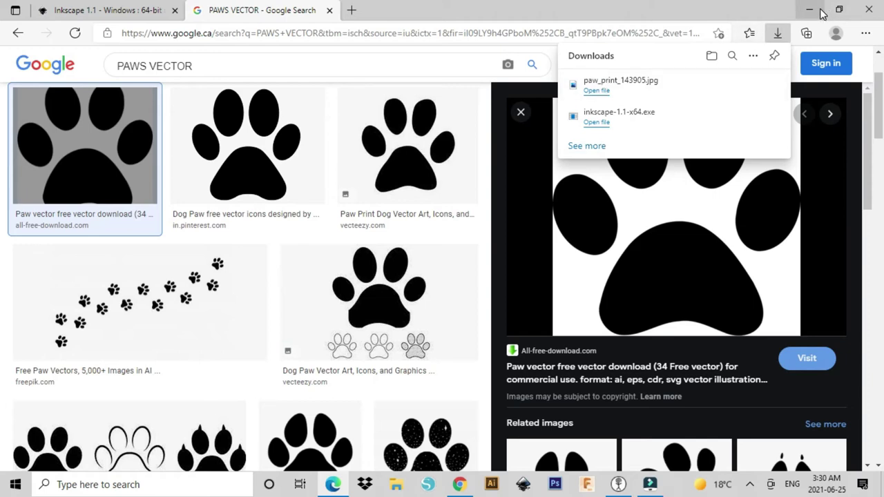
pyautogui.click(523, 484)
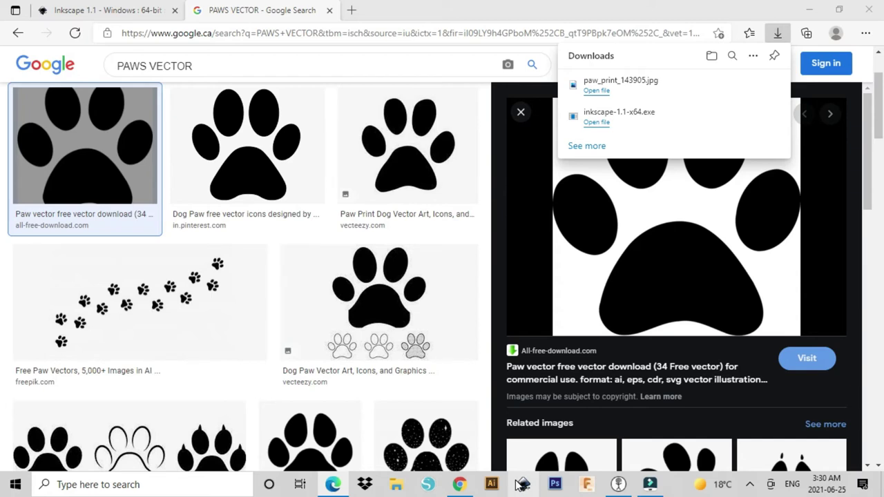
pyautogui.click(522, 484)
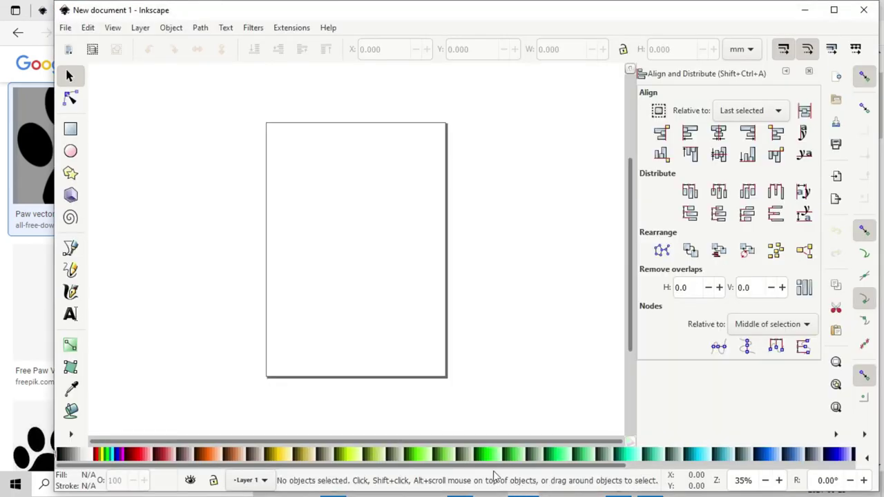
# Maximize Inkscape and open paw_print_143905.jpg, accepting the import options.
pyautogui.doubleClick(283, 10)
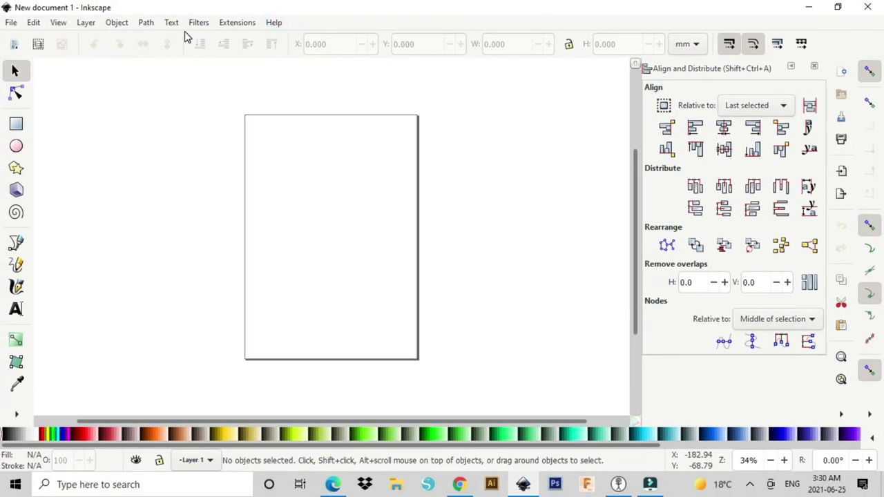
pyautogui.click(10, 22)
pyautogui.click(22, 69)
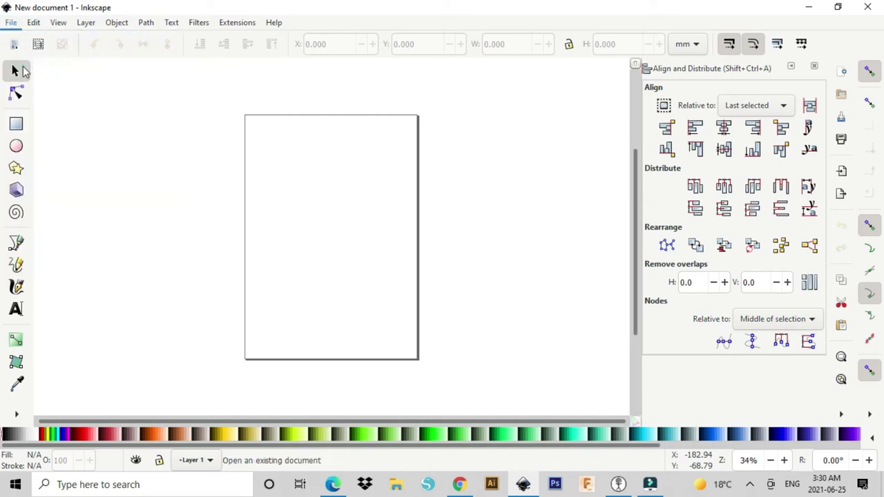
pyautogui.click(103, 109)
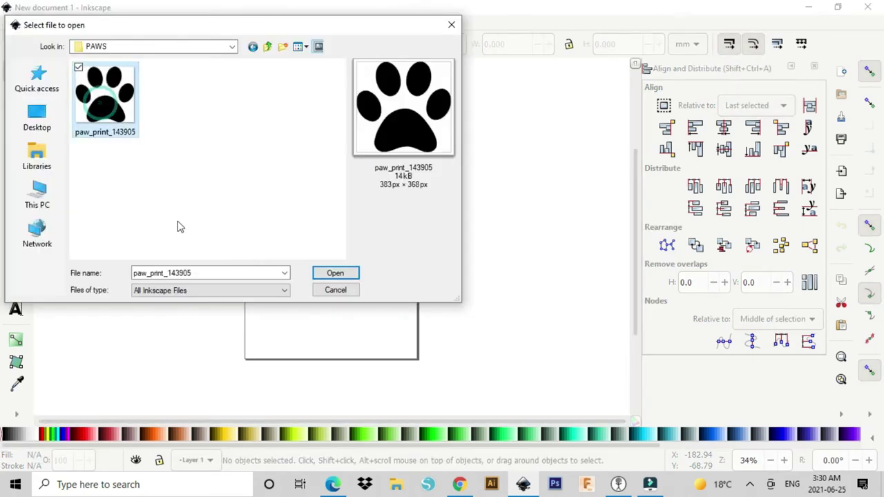
pyautogui.click(332, 276)
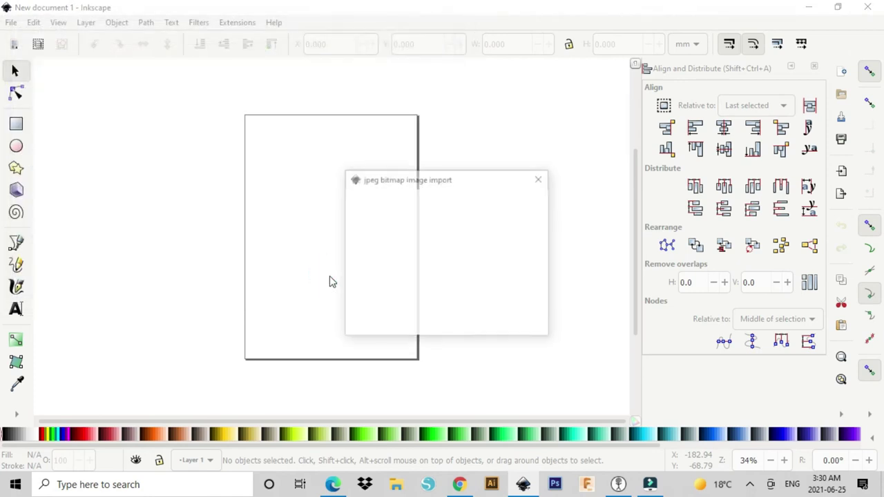
pyautogui.click(521, 326)
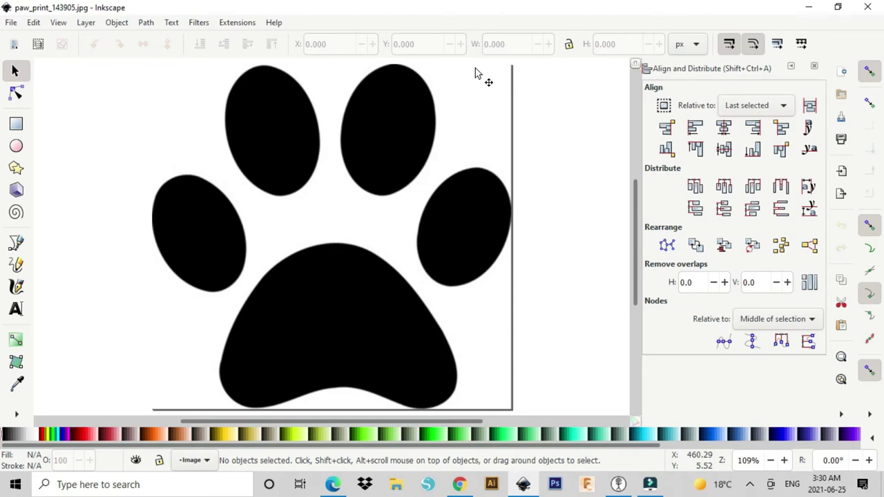
# Zoom out slightly and bring up Path > Trace Bitmap for the paw image.
pyautogui.click(771, 460)
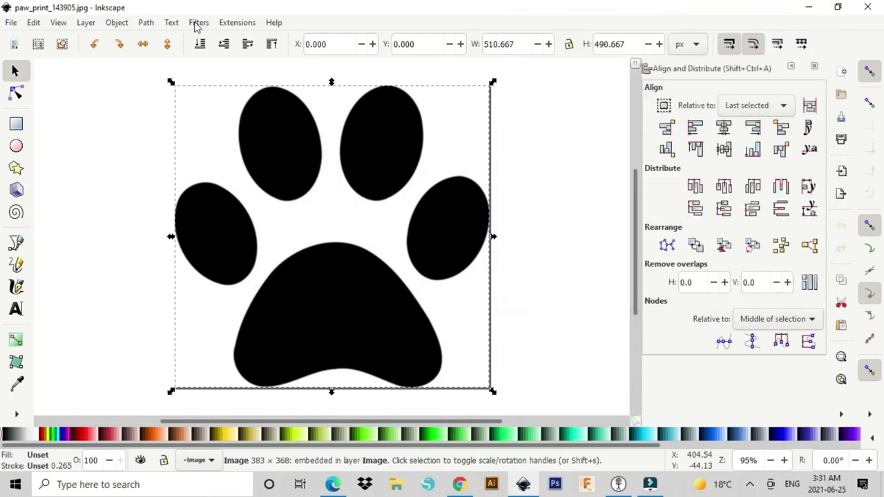
pyautogui.click(152, 24)
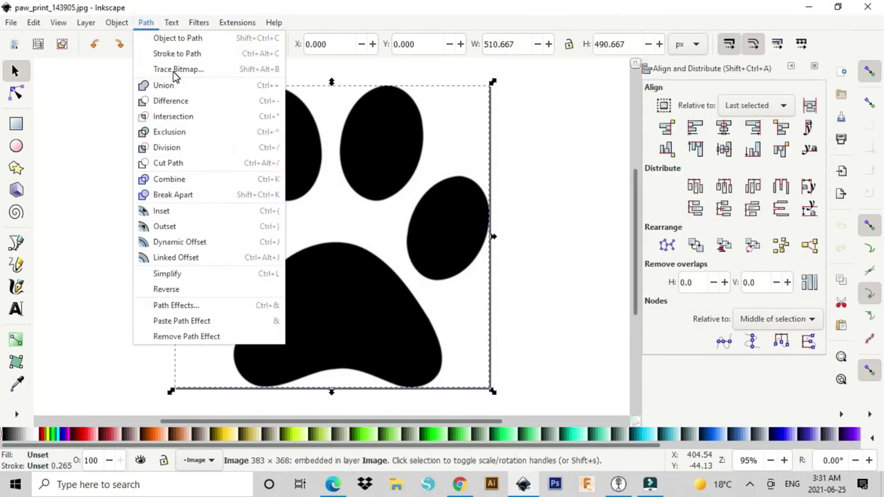
pyautogui.click(176, 69)
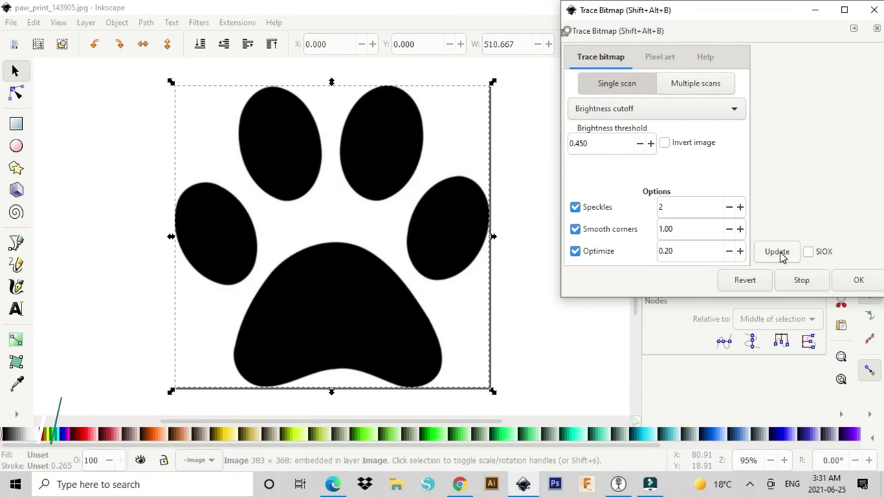
# Raise the trace brightness threshold step by step, refreshing the preview after each increase.
pyautogui.click(777, 252)
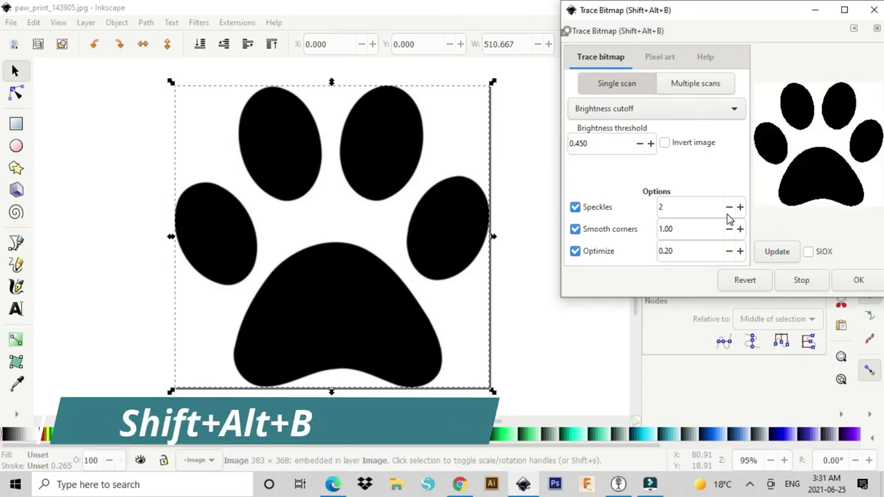
pyautogui.click(651, 144)
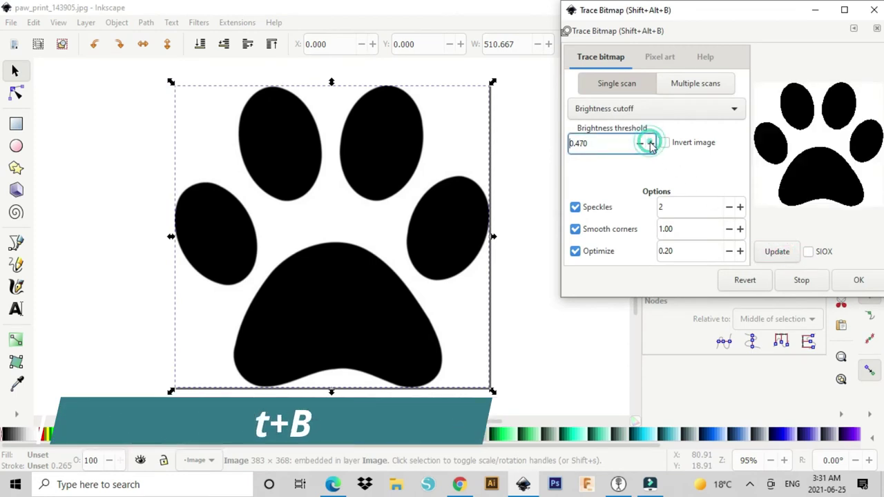
pyautogui.click(650, 144)
pyautogui.click(777, 253)
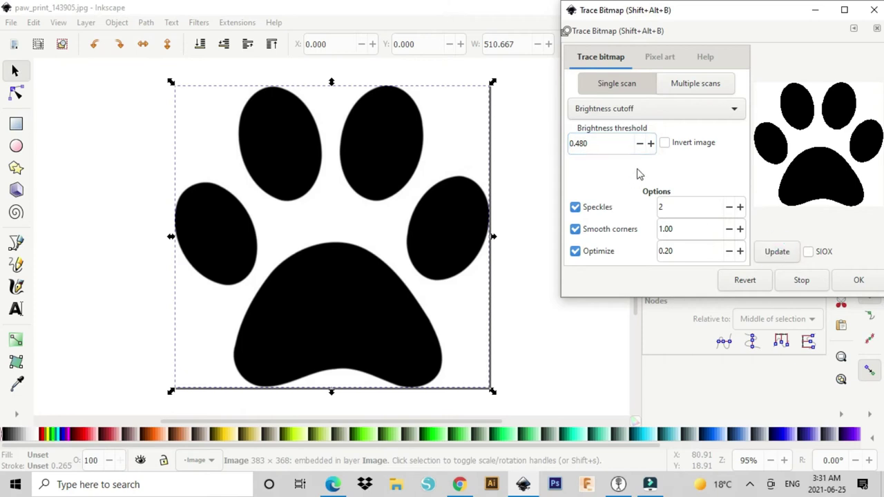
pyautogui.click(650, 144)
pyautogui.click(651, 143)
pyautogui.click(650, 143)
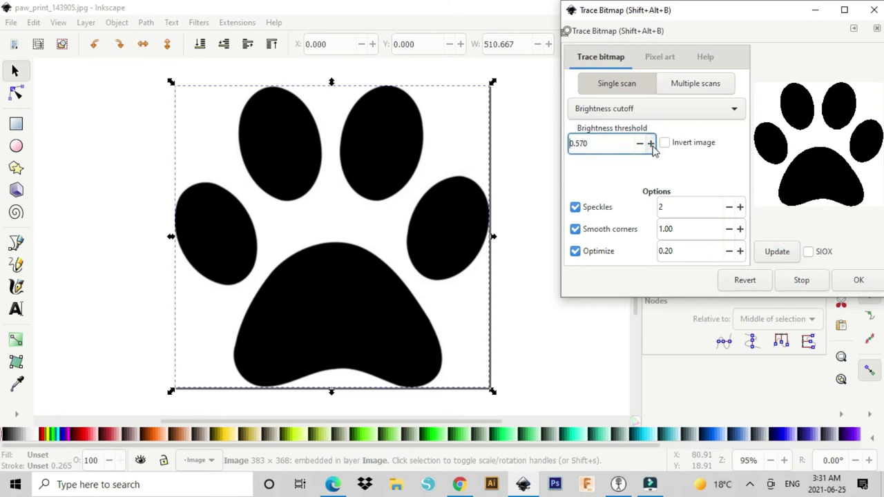
pyautogui.click(777, 252)
pyautogui.click(651, 144)
pyautogui.click(651, 145)
# Bring the brightness threshold to 0.960, preview, and apply the trace as a black path.
pyautogui.click(651, 144)
pyautogui.click(759, 254)
pyautogui.click(651, 144)
pyautogui.click(767, 253)
pyautogui.click(651, 144)
pyautogui.click(651, 144)
pyautogui.click(788, 252)
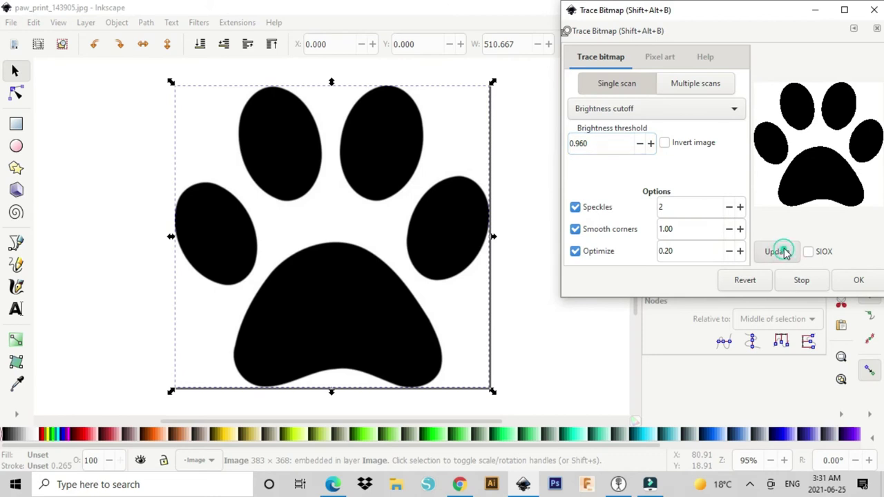
pyautogui.click(857, 281)
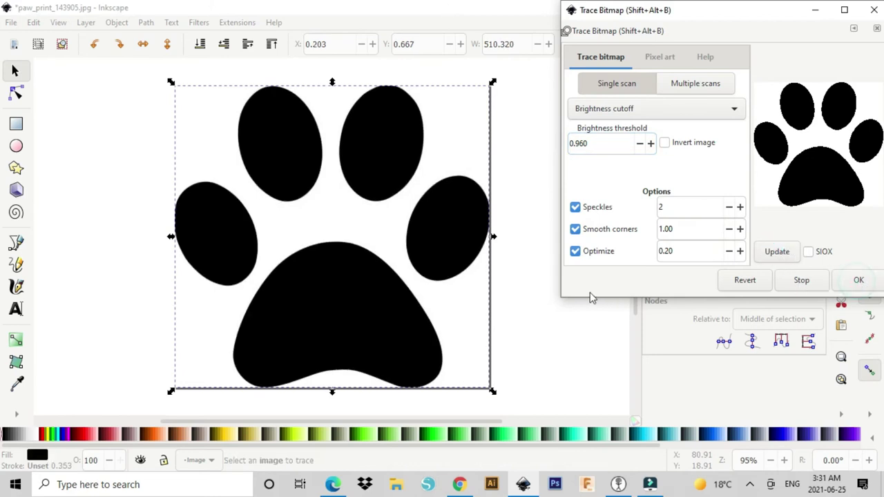
# Move the traced paw aside, delete the original bitmap, and fit the page to the trace.
pyautogui.click(877, 32)
pyautogui.moveTo(361, 171)
pyautogui.mouseDown()
pyautogui.moveTo(425, 185)
pyautogui.moveTo(484, 179)
pyautogui.mouseUp()
pyautogui.press('-')
pyautogui.press('Escape')
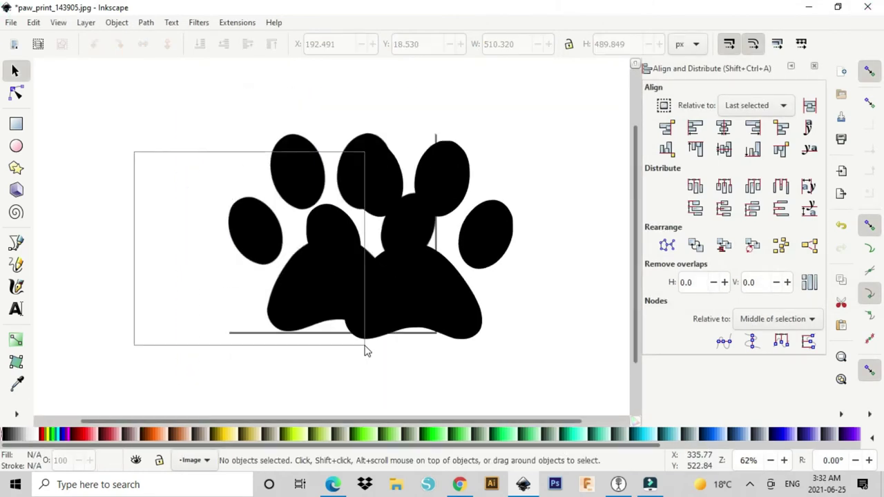
pyautogui.moveTo(204, 125); pyautogui.dragTo(466, 371)
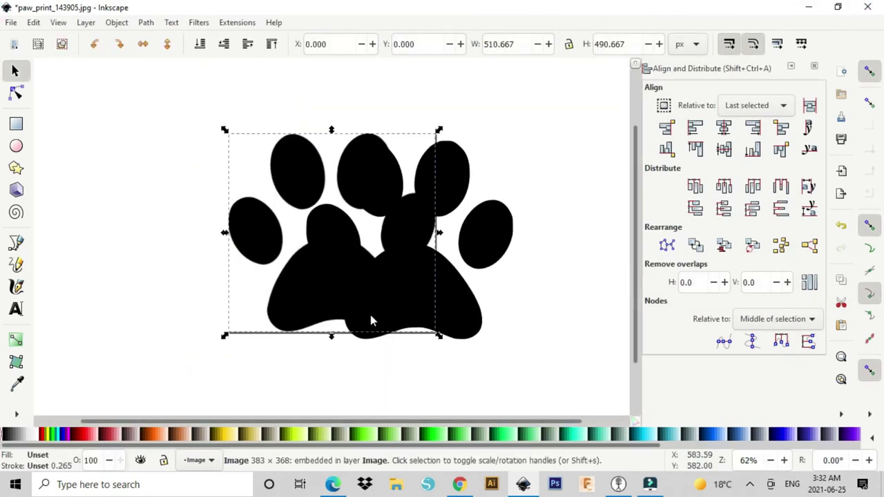
pyautogui.press('Delete')
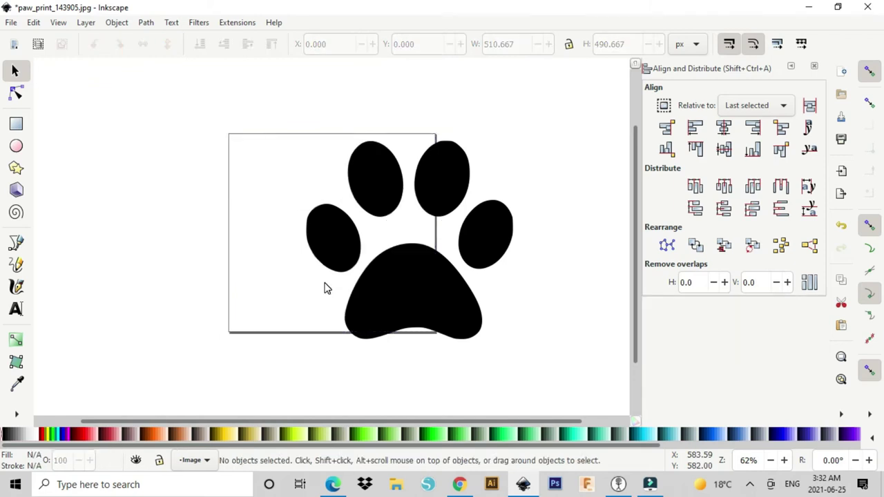
pyautogui.moveTo(527, 132); pyautogui.dragTo(252, 358)
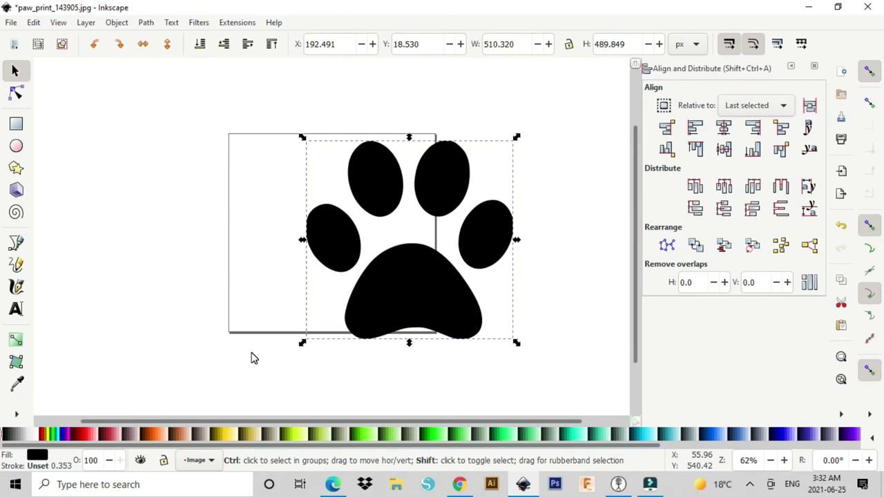
pyautogui.hotkey('ctrl', 'shift', 'r')
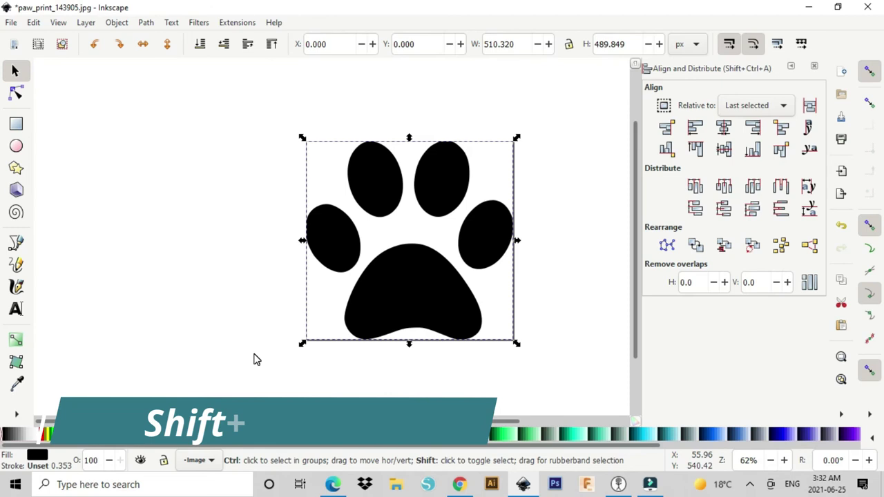
# Set the document's display units and page size units to inches in Document Properties.
pyautogui.hotkey('shift', 'ctrl', 'd')
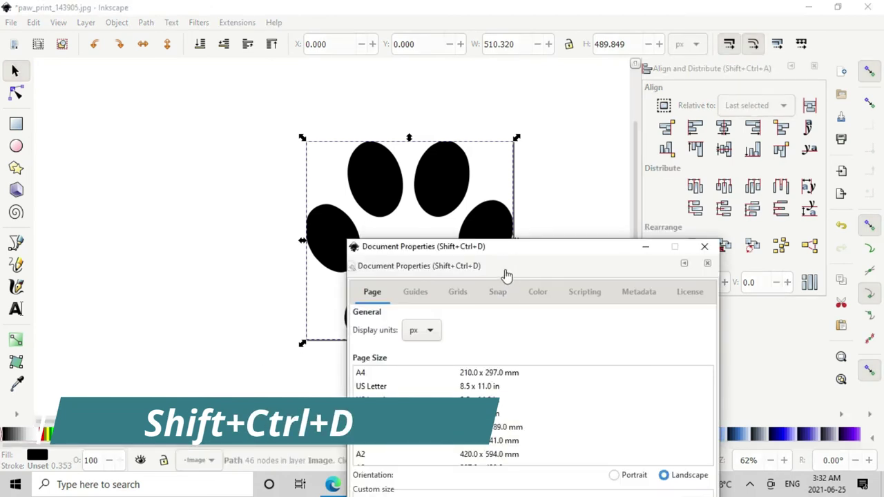
pyautogui.moveTo(492, 253)
pyautogui.mouseDown()
pyautogui.moveTo(590, 67)
pyautogui.moveTo(587, 25)
pyautogui.mouseUp()
pyautogui.click(523, 103)
pyautogui.click(516, 67)
pyautogui.click(787, 281)
pyautogui.click(771, 247)
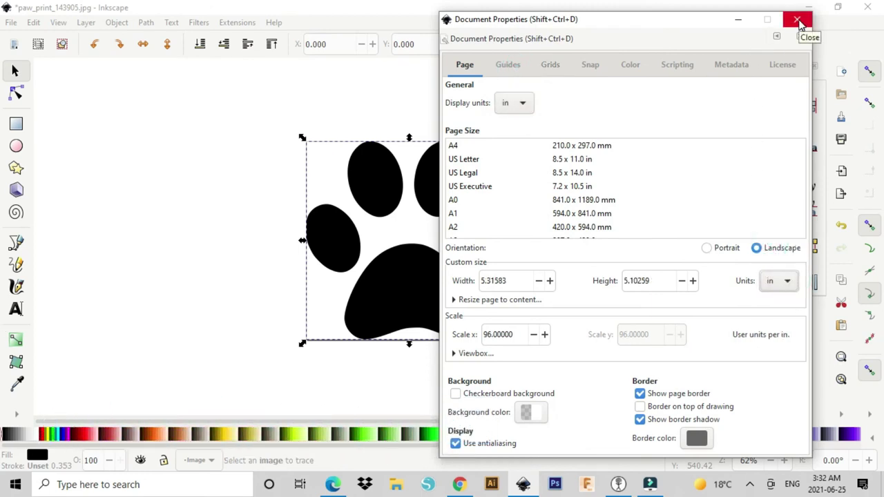
pyautogui.click(798, 19)
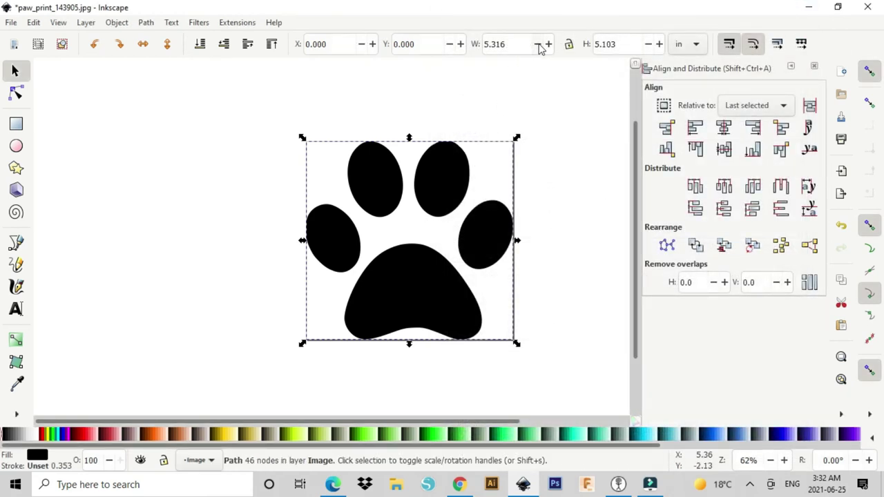
# Resize the traced paw to width 5 and height 5 in.
pyautogui.doubleClick(526, 44)
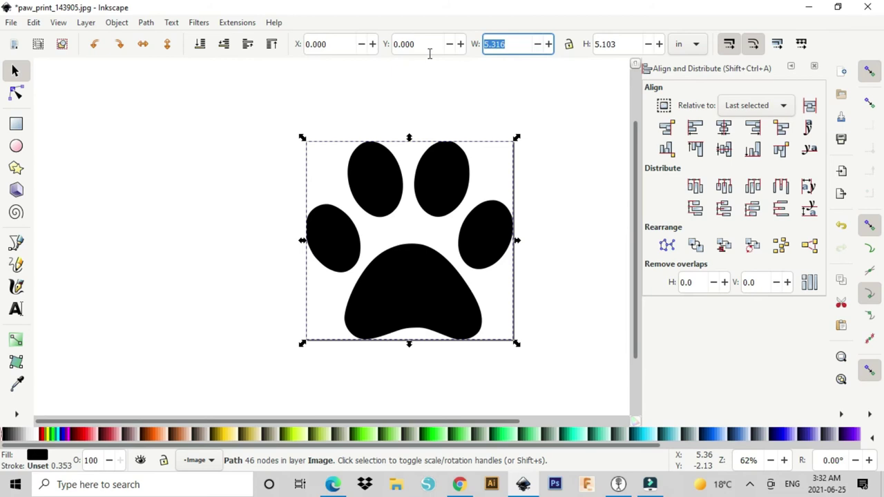
pyautogui.write('5')
pyautogui.press('Tab')
pyautogui.write('5')
pyautogui.press('Return')
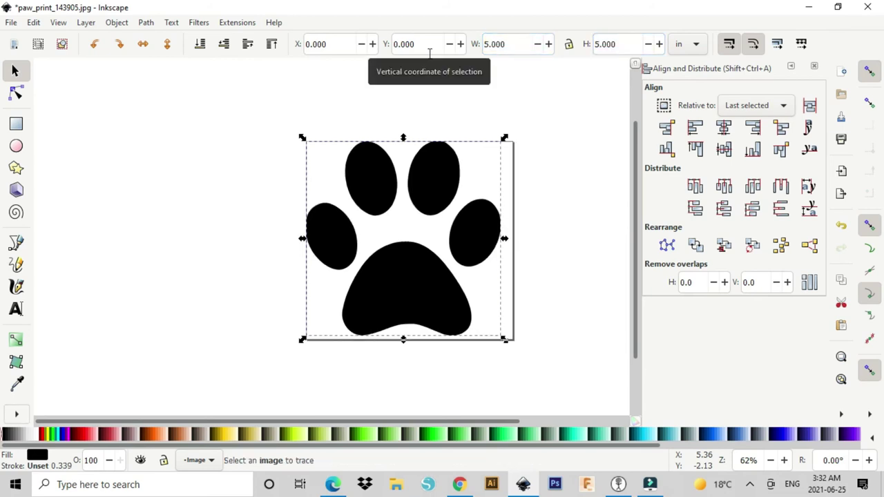
pyautogui.click(17, 413)
# Save the drawing as PDF file 'paw' in the PAWS folder with default PDF options.
pyautogui.click(11, 23)
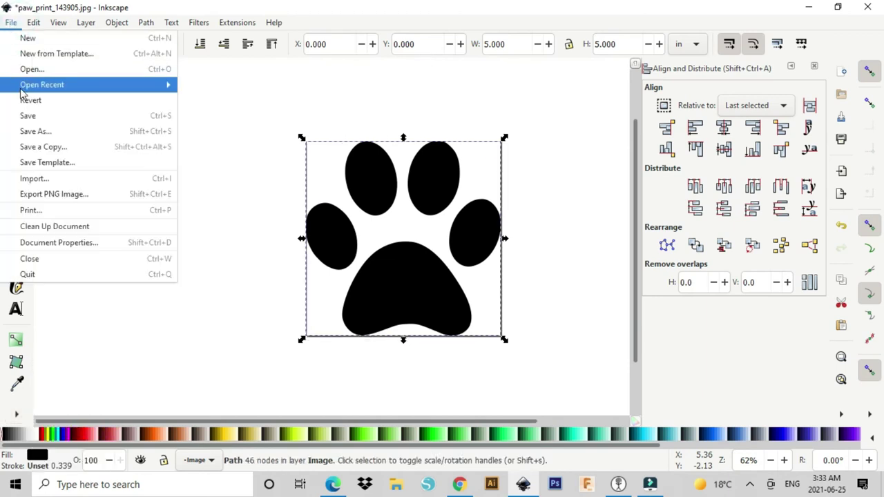
pyautogui.click(28, 130)
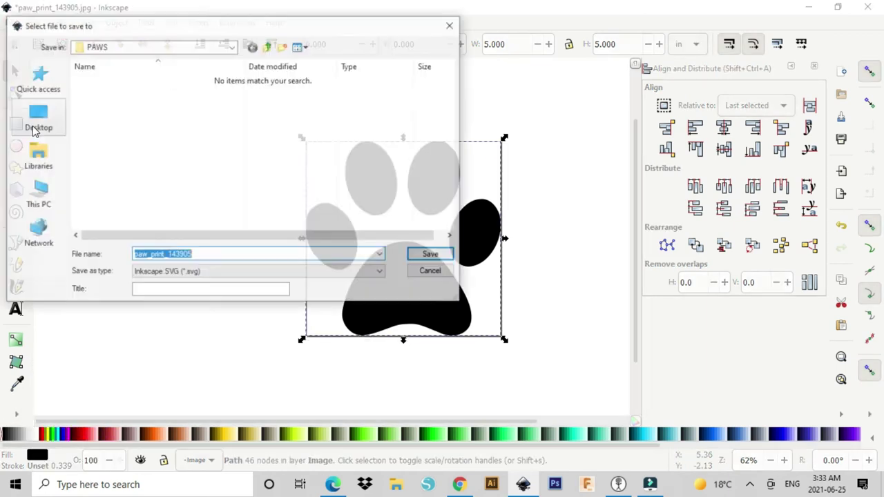
pyautogui.click(187, 273)
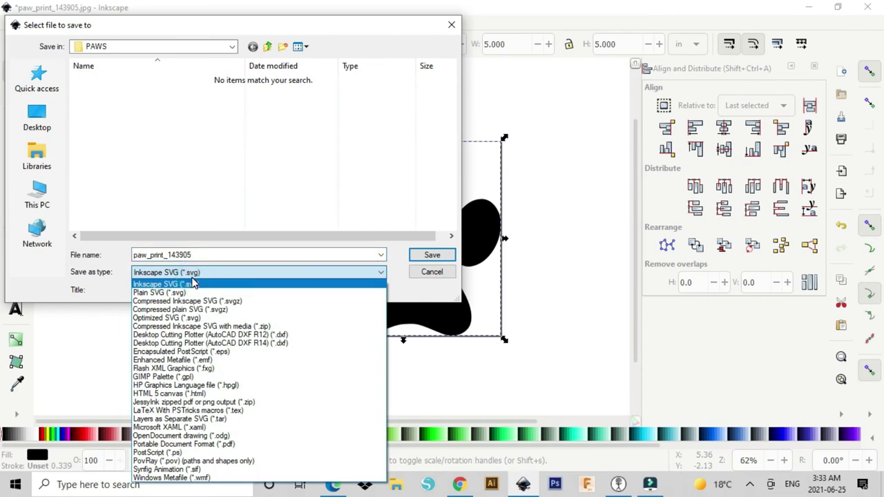
pyautogui.click(183, 444)
pyautogui.doubleClick(220, 255)
pyautogui.moveTo(198, 256); pyautogui.dragTo(156, 257)
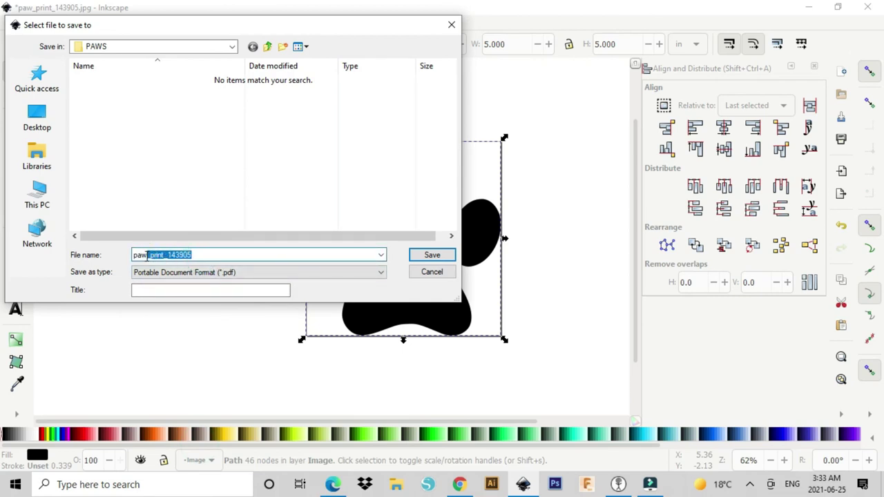
pyautogui.press('BackSpace')
pyautogui.press('Return')
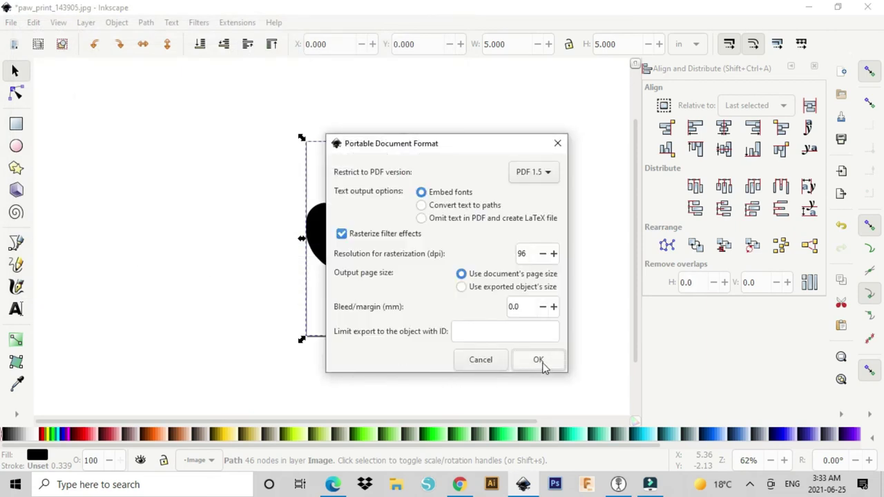
pyautogui.click(543, 364)
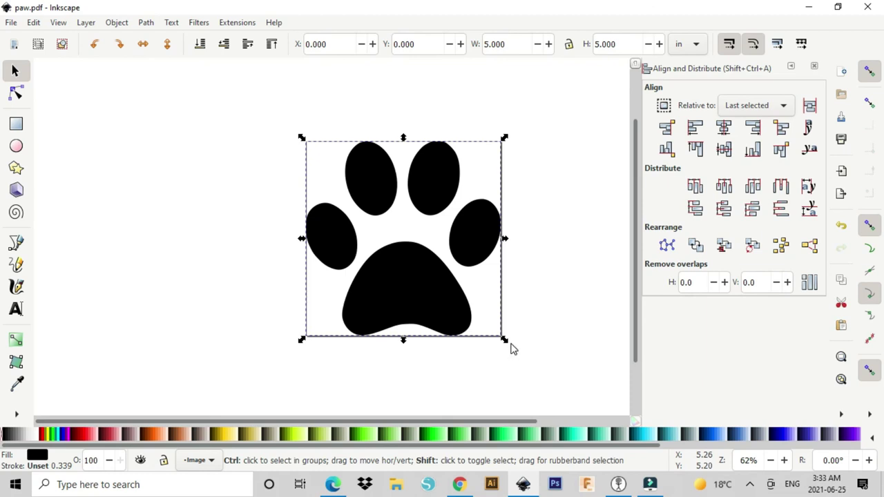
# Save the drawing as Inkscape SVG file paw.svg in the PAWS folder.
pyautogui.hotkey('ctrl', 'shift', 's')
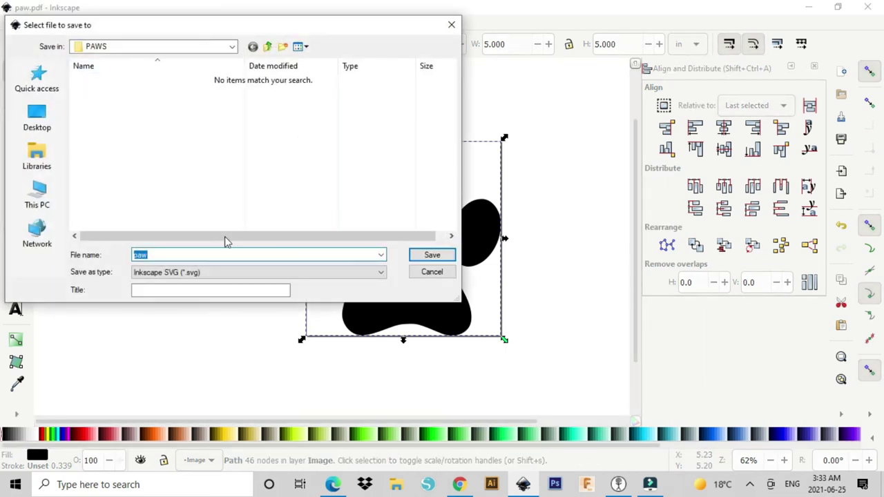
pyautogui.click(238, 272)
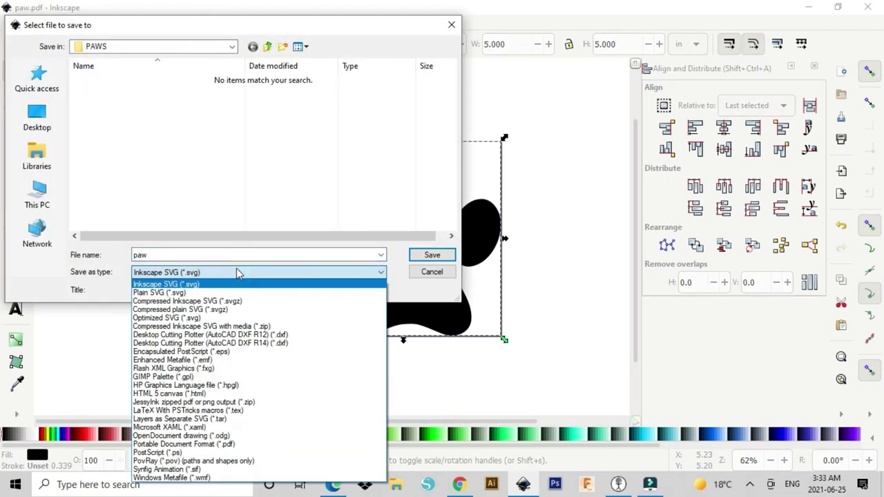
pyautogui.click(431, 257)
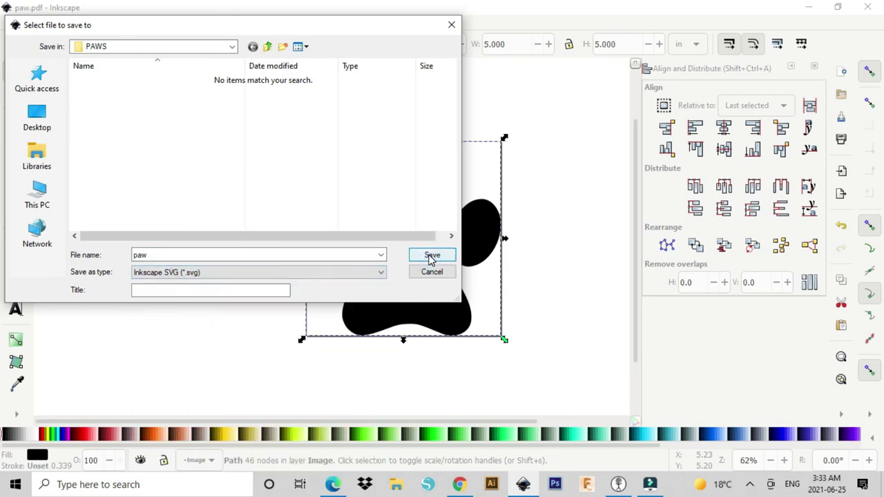
pyautogui.click(431, 257)
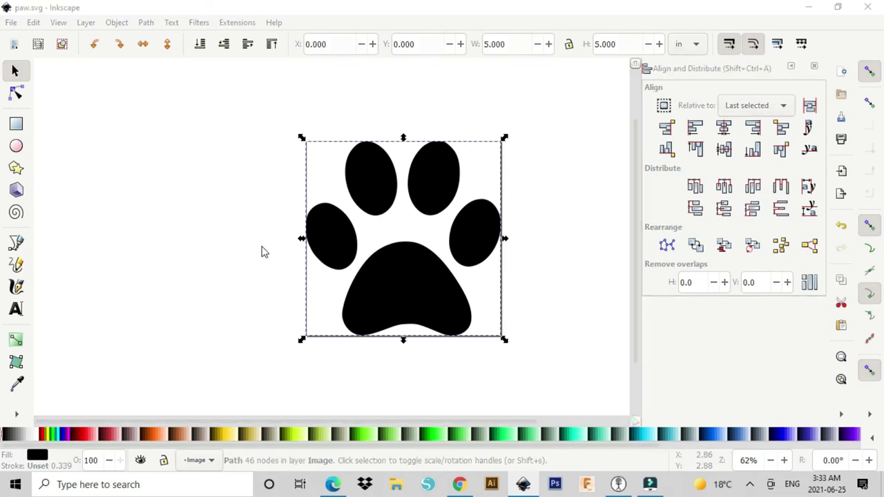
# Check the PAWS folder's PDF files in the Save As window, then close it without saving.
pyautogui.hotkey('ctrl', 'shift', 's')
pyautogui.click(250, 272)
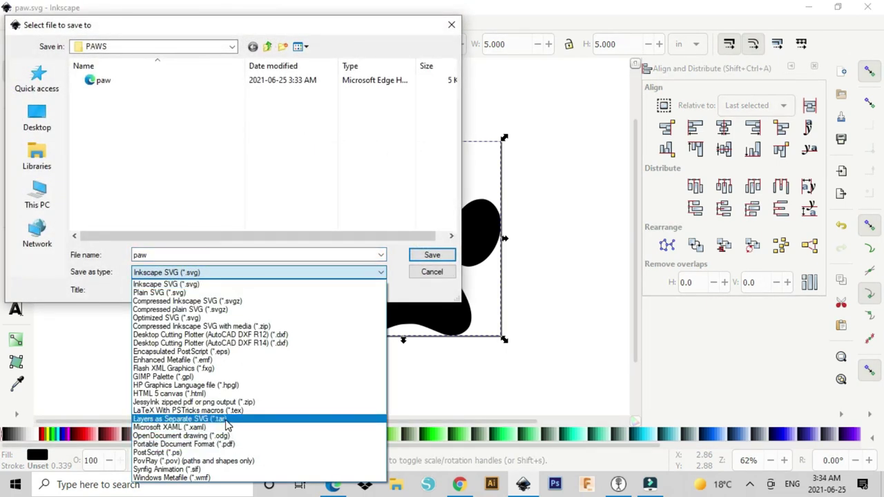
pyautogui.click(228, 444)
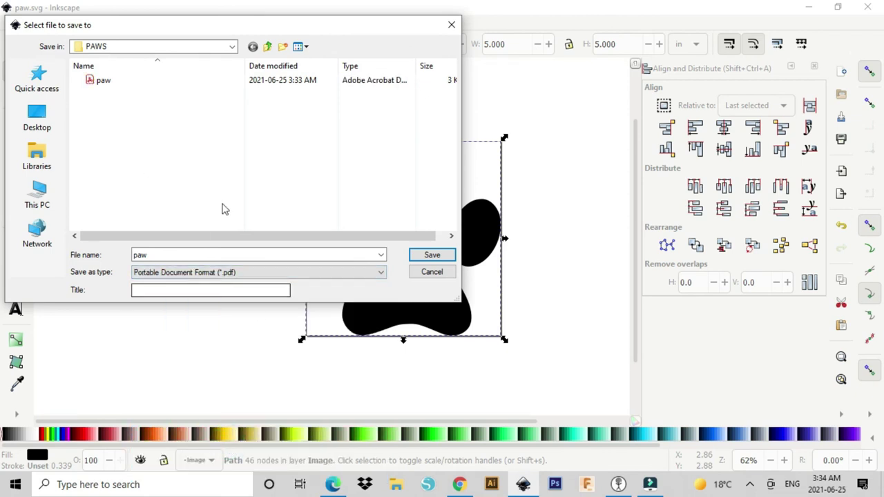
pyautogui.click(431, 271)
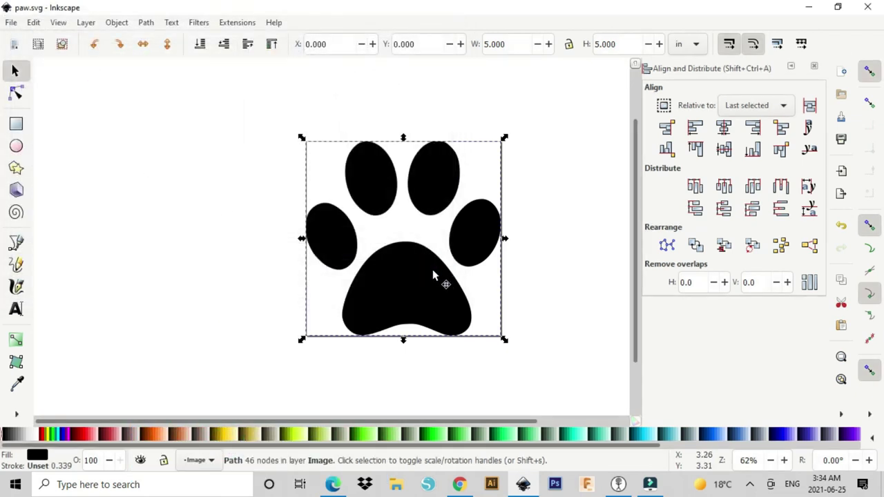